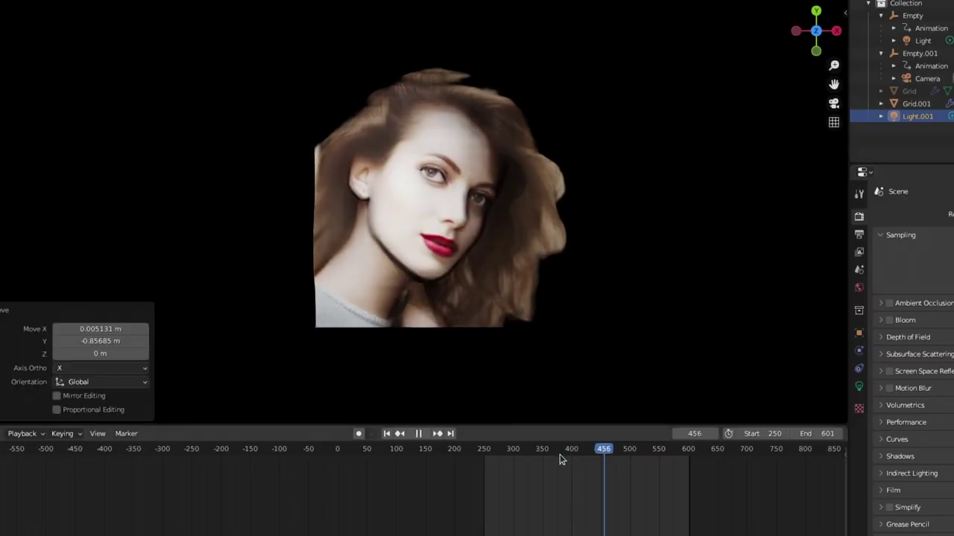
# Step: Scrub the timeline through the depth-displaced talking-face animation frames
pyautogui.moveTo(508, 459); pyautogui.dragTo(650, 454)
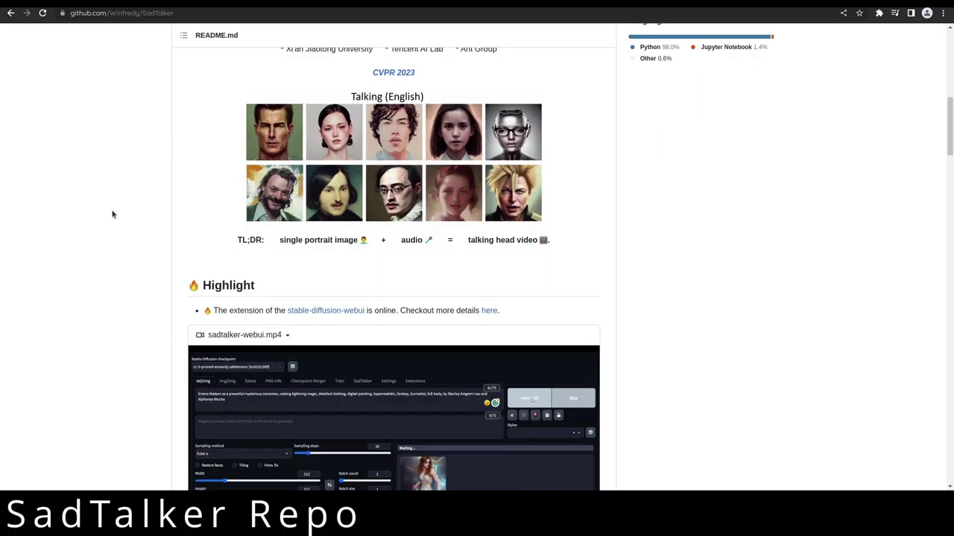
pyautogui.scroll(-20, 111, 216)
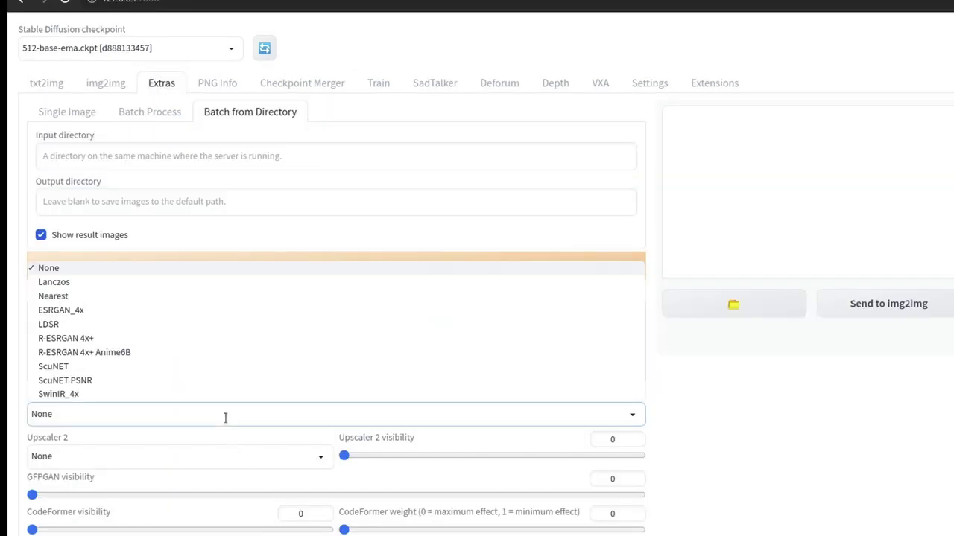
# Step: Choose ScuNET as the first upscaler and zoedepth_n (indoor) as the depth model
pyautogui.click(153, 367)
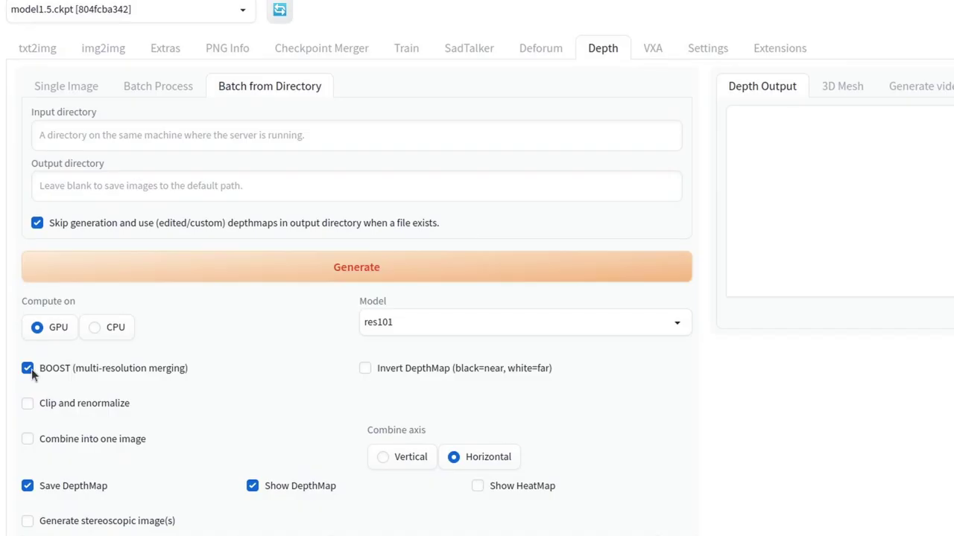
pyautogui.click(517, 319)
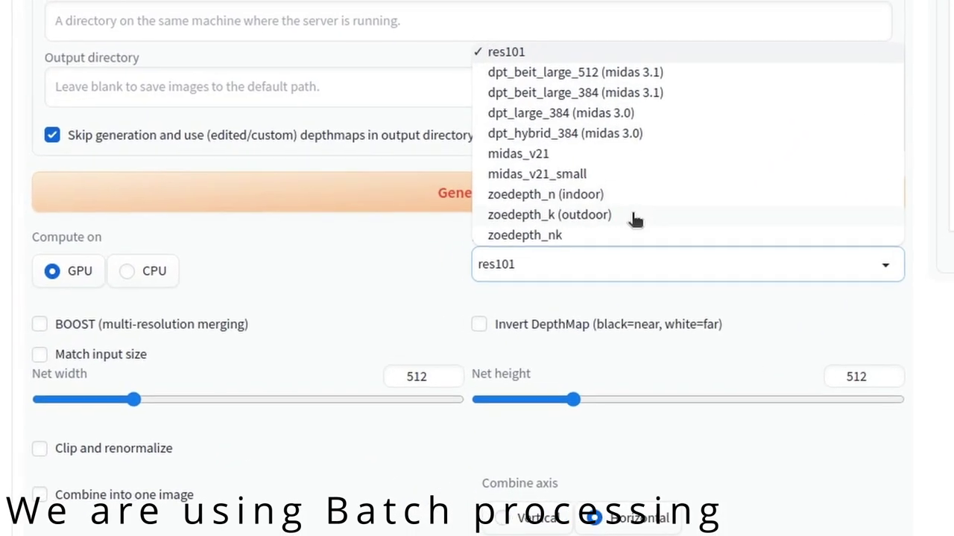
pyautogui.click(633, 195)
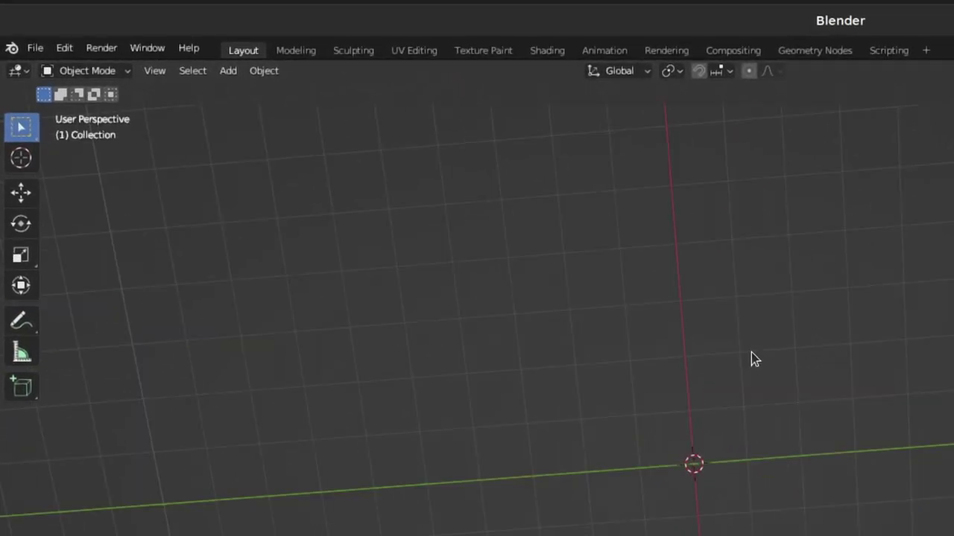
# Step: Add a grid plane with 512 subdivisions
pyautogui.click(203, 60)
pyautogui.moveTo(324, 84)
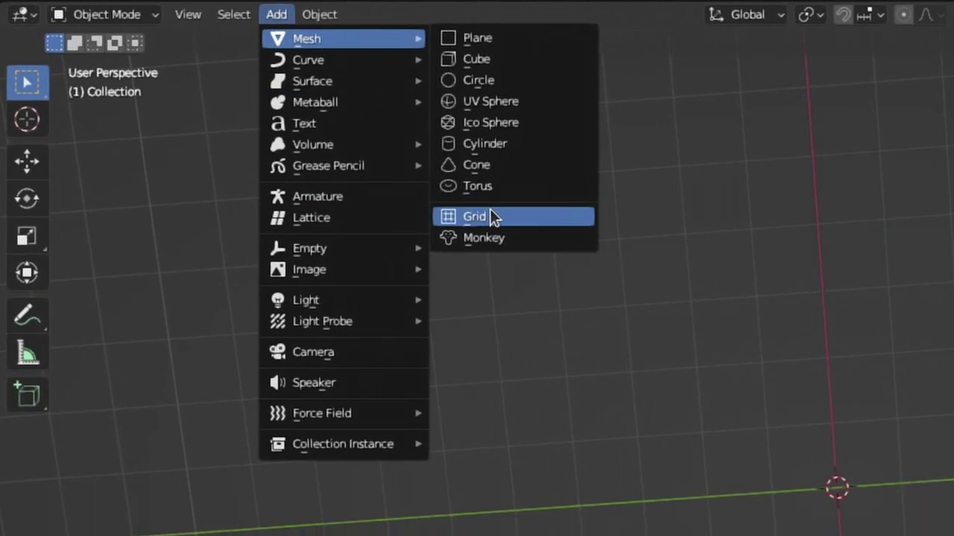
pyautogui.click(490, 216)
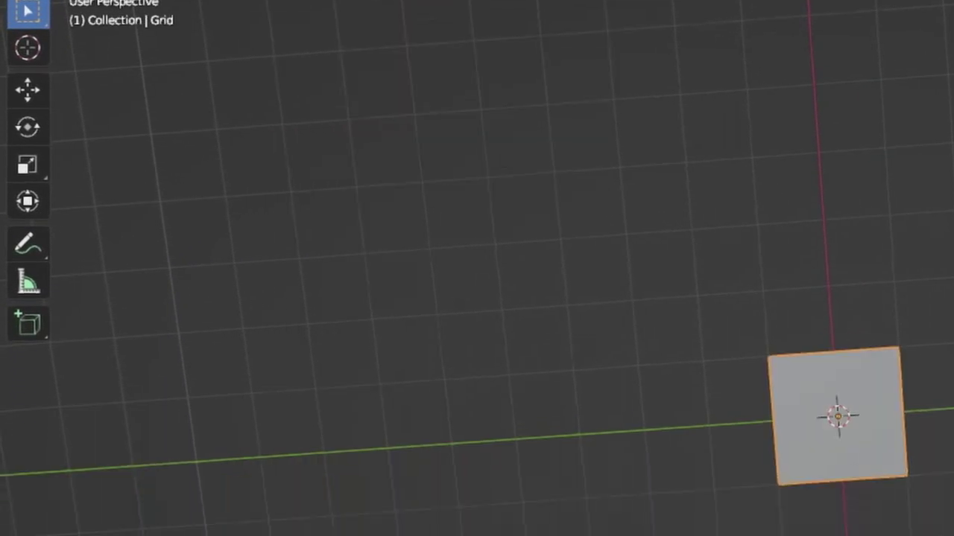
pyautogui.click(103, 454)
pyautogui.click(270, 484)
pyautogui.write('5')
pyautogui.press('Tab')
pyautogui.write('512')
pyautogui.press('Return')
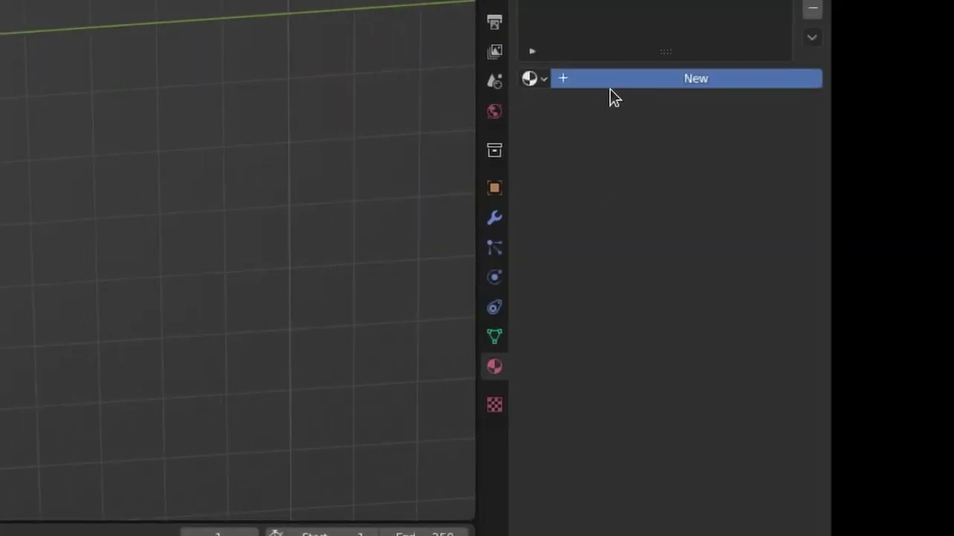
# Step: Give the grid a new material with an Image Texture 0001.png feeding Base Color
pyautogui.click(695, 79)
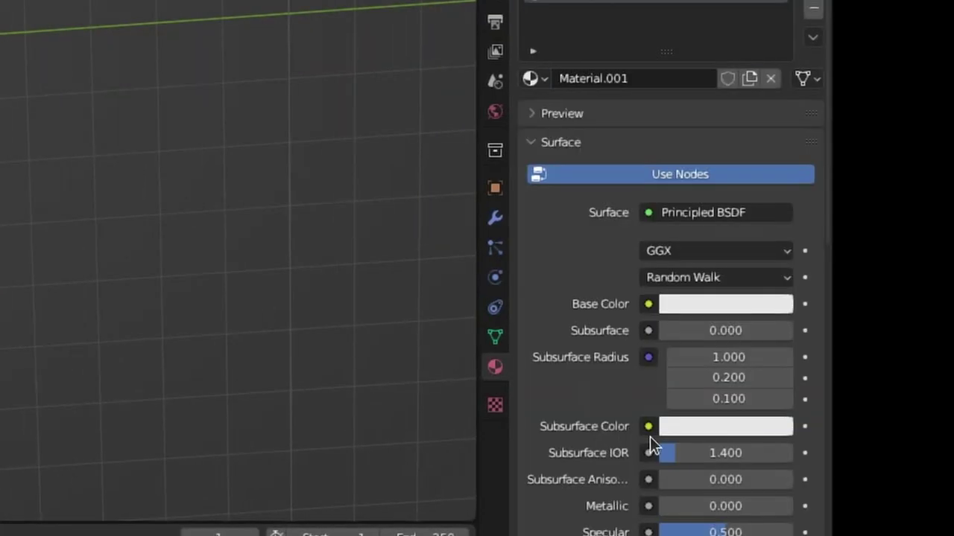
pyautogui.click(649, 304)
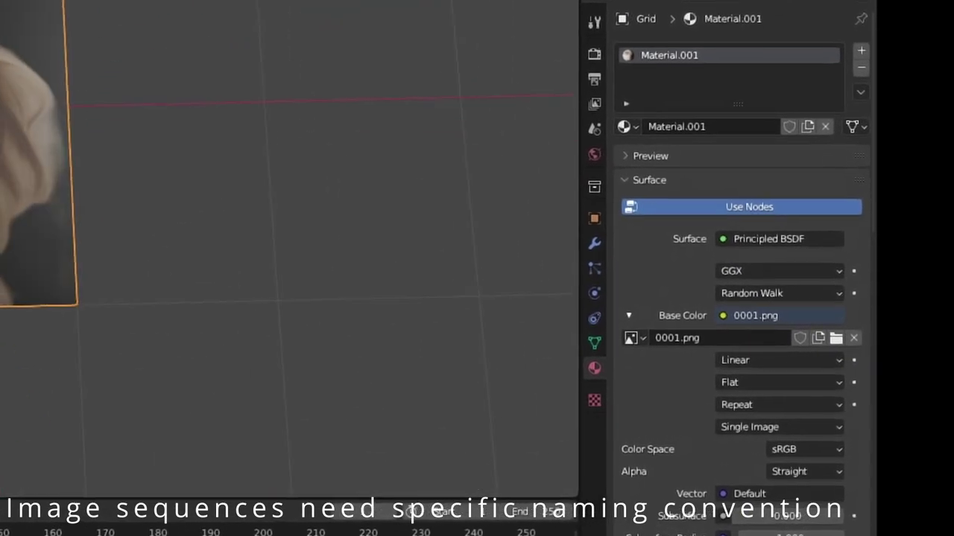
pyautogui.scroll(-8, 738, 313)
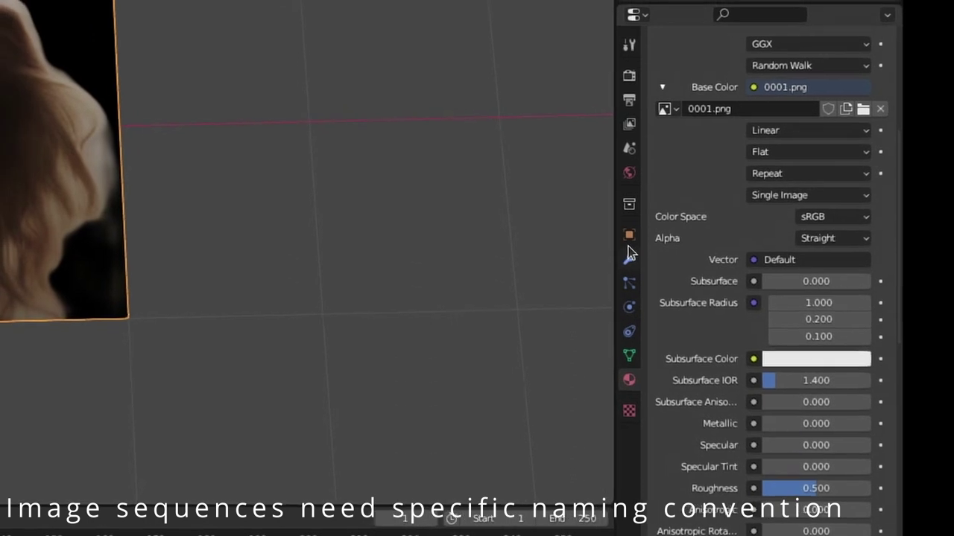
# Step: Add a Displace modifier along Z to the grid with a new texture
pyautogui.click(622, 256)
pyautogui.click(706, 78)
pyautogui.click(709, 190)
pyautogui.click(801, 192)
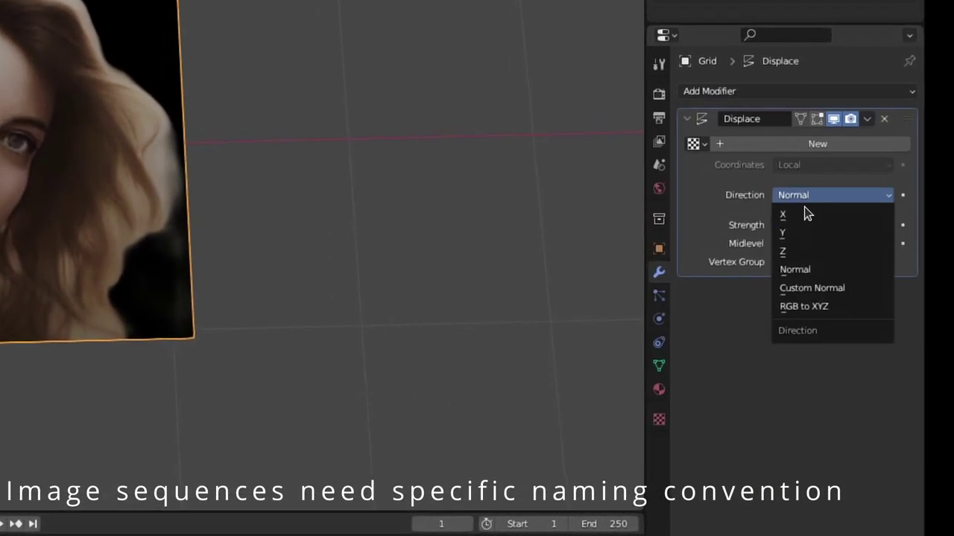
pyautogui.click(783, 247)
pyautogui.click(879, 157)
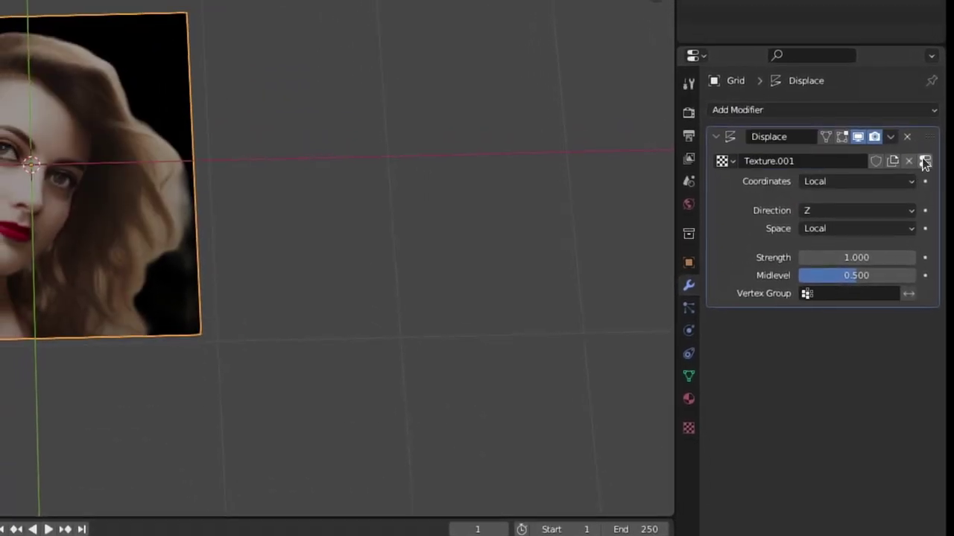
pyautogui.click(918, 157)
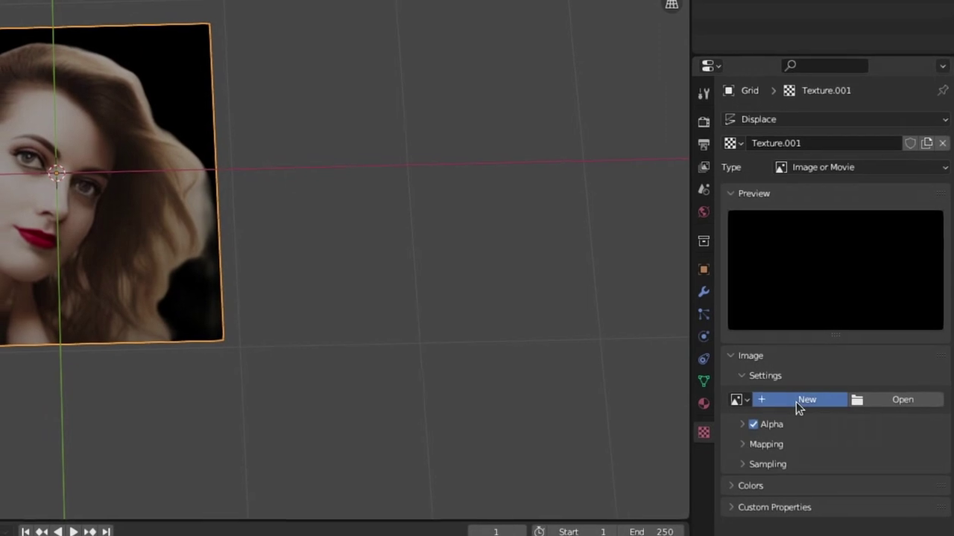
# Step: Load the first talk1_zoen depth map as the displacement texture, read as Raw
pyautogui.click(795, 401)
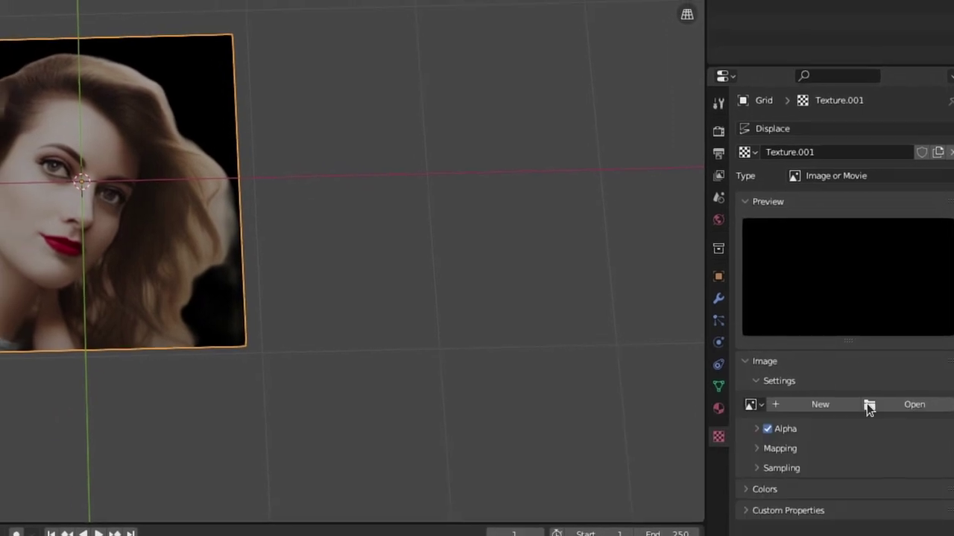
pyautogui.click(866, 405)
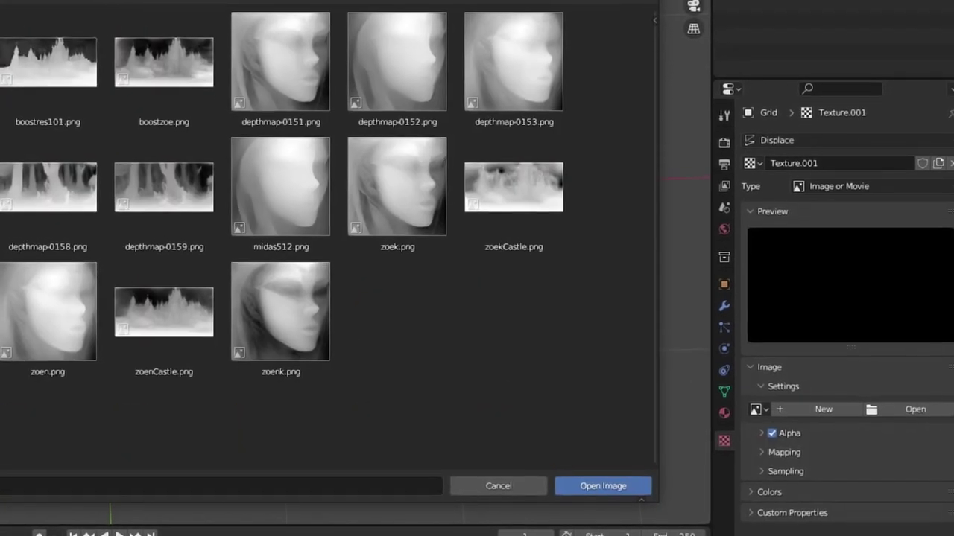
pyautogui.press('BackSpace')
pyautogui.press('BackSpace')
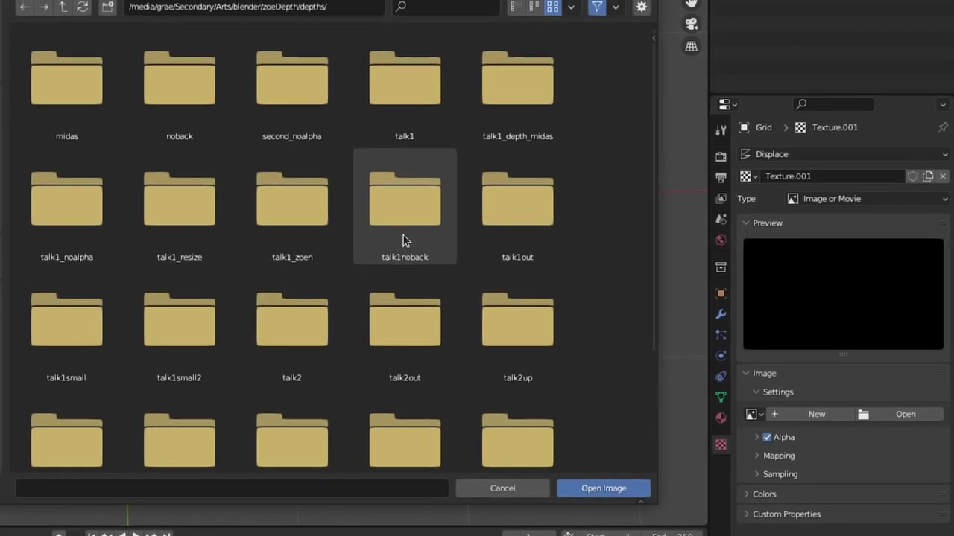
pyautogui.scroll(-3, 486, 309)
pyautogui.scroll(3, 136, 196)
pyautogui.doubleClick(292, 201)
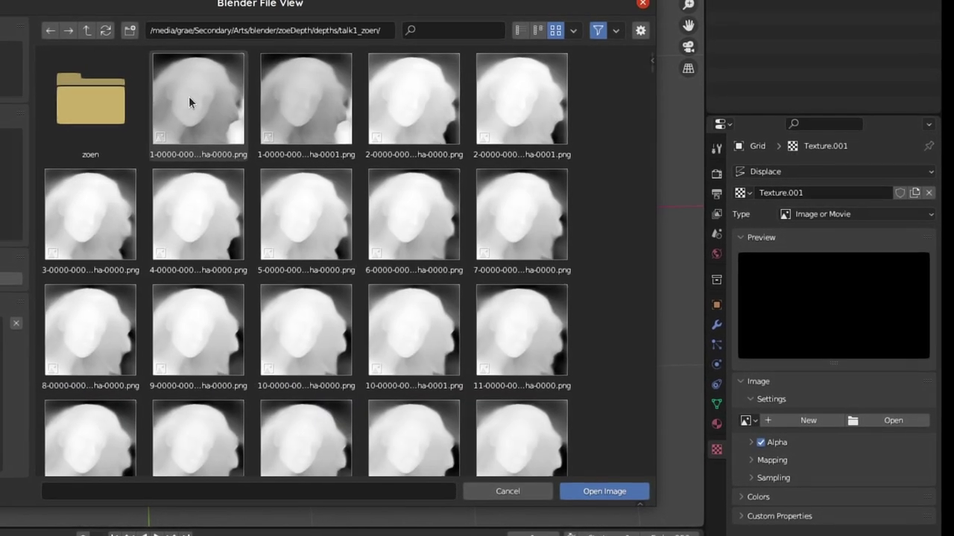
pyautogui.doubleClick(188, 96)
pyautogui.click(879, 426)
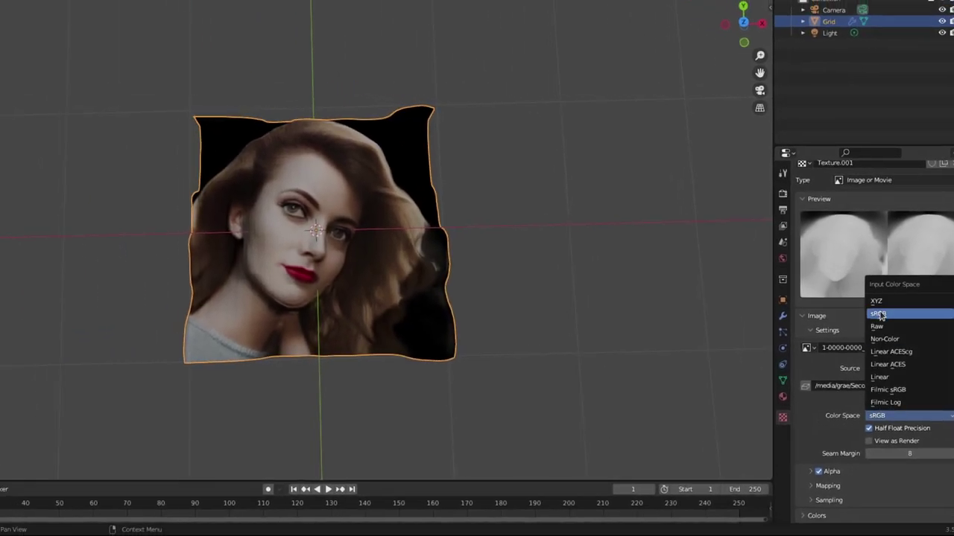
pyautogui.click(879, 327)
pyautogui.moveTo(447, 298); pyautogui.dragTo(311, 280, button='middle')
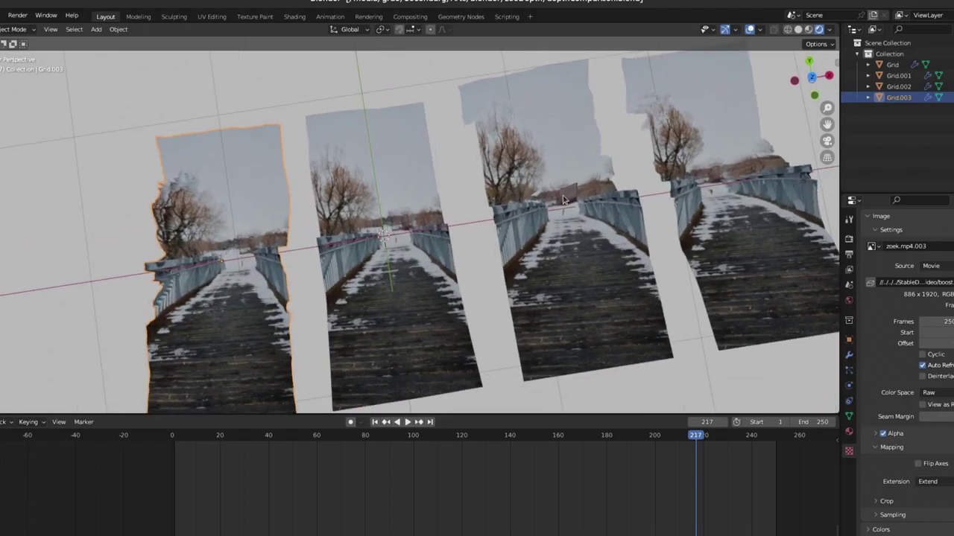
pyautogui.scroll(5, 563, 195)
pyautogui.keyDown('shift'); pyautogui.moveTo(529, 212); pyautogui.dragTo(649, 232, button='middle'); pyautogui.keyUp('shift')
# Step: Select the Grid plane and set the four bridge planes to frame 127
pyautogui.scroll(-5, 500, 175)
pyautogui.scroll(3, 326, 260)
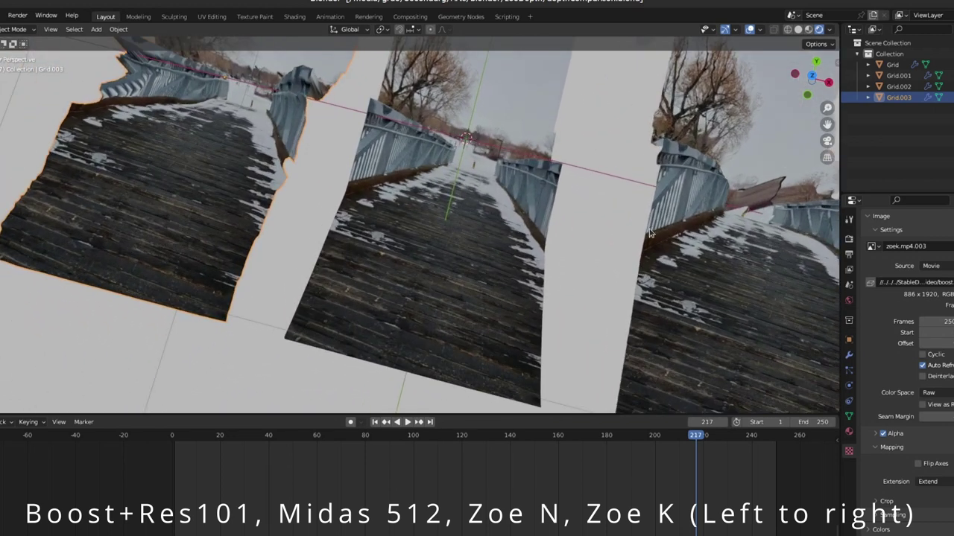
pyautogui.moveTo(215, 196); pyautogui.dragTo(335, 196, button='middle')
pyautogui.click(316, 211)
pyautogui.scroll(-2, 315, 211)
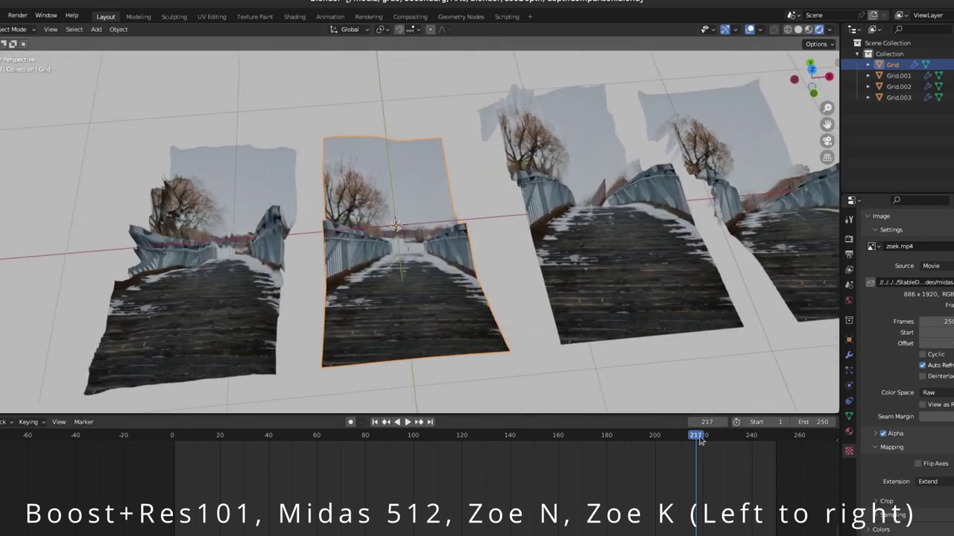
pyautogui.click(479, 445)
pyautogui.moveTo(445, 281); pyautogui.dragTo(479, 373, button='middle')
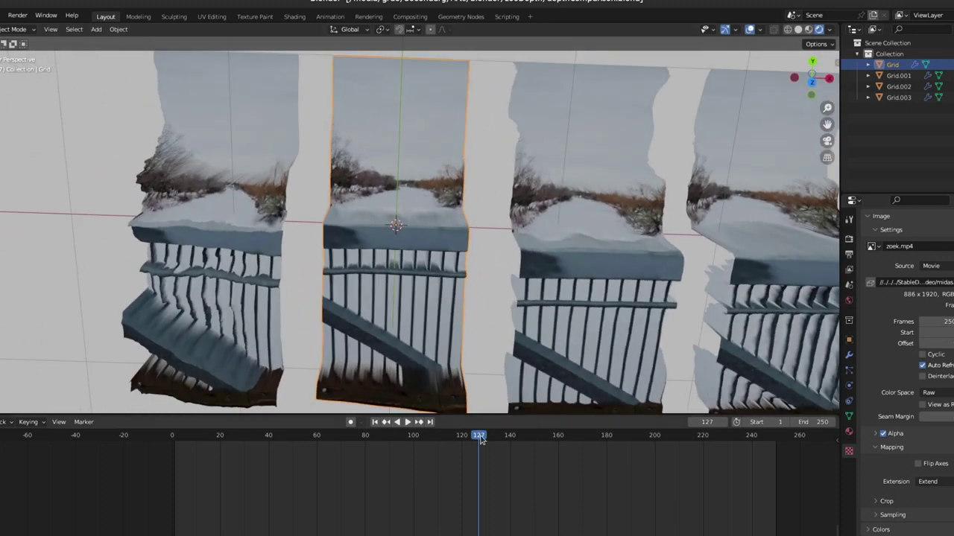
# Step: Set Grid's depth map Color Space to Raw and show the bridge planes at frame 49
pyautogui.click(284, 440)
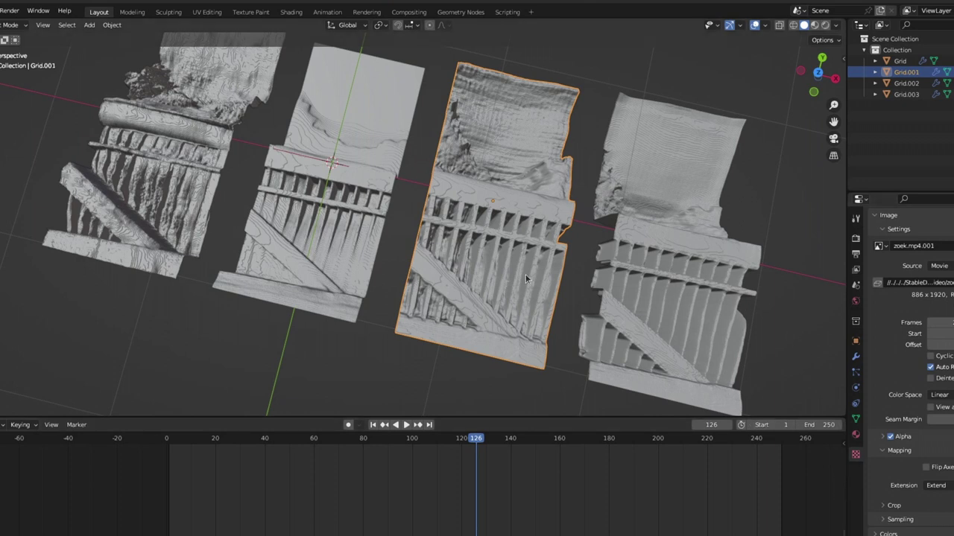
pyautogui.moveTo(525, 274); pyautogui.dragTo(729, 193, button='middle')
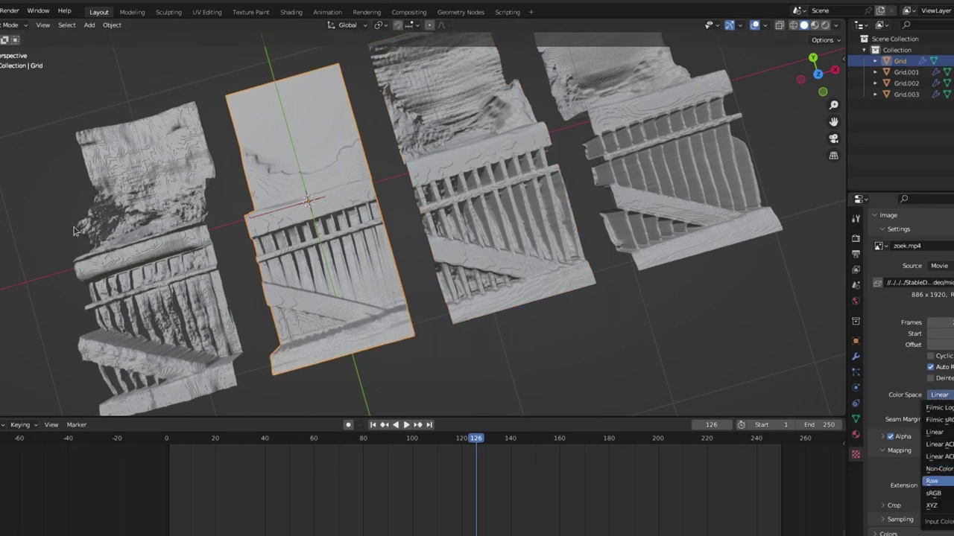
pyautogui.click(932, 481)
pyautogui.moveTo(477, 298); pyautogui.dragTo(459, 373, button='middle')
pyautogui.click(287, 441)
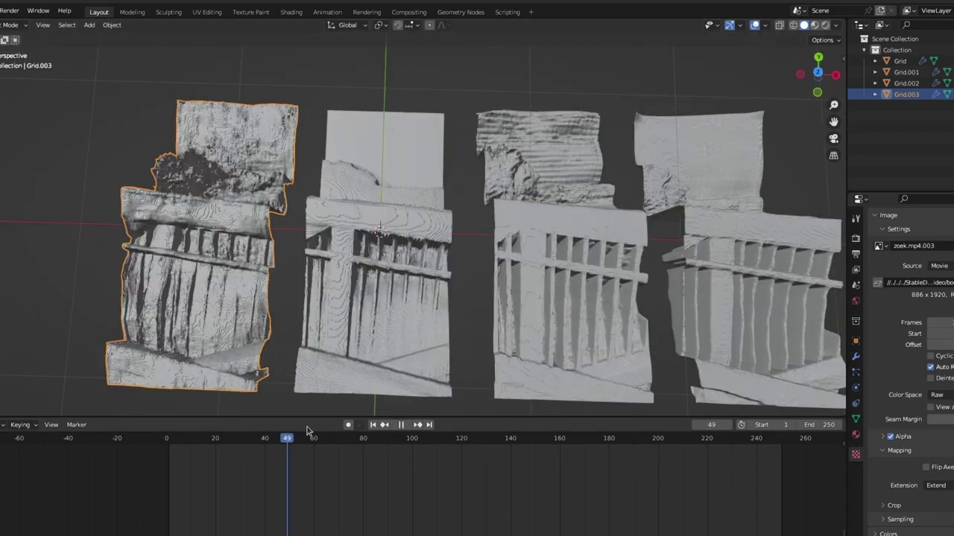
pyautogui.moveTo(313, 402); pyautogui.dragTo(400, 444, button='middle')
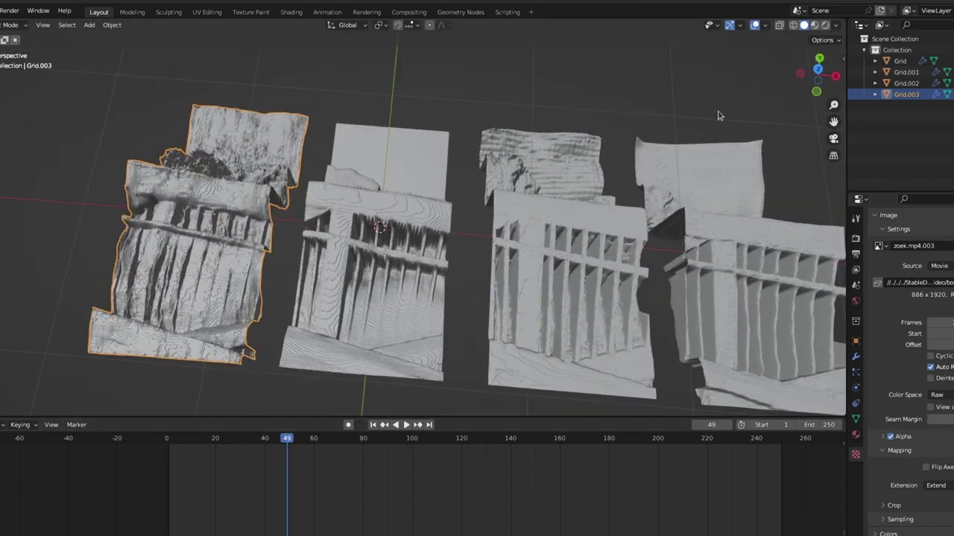